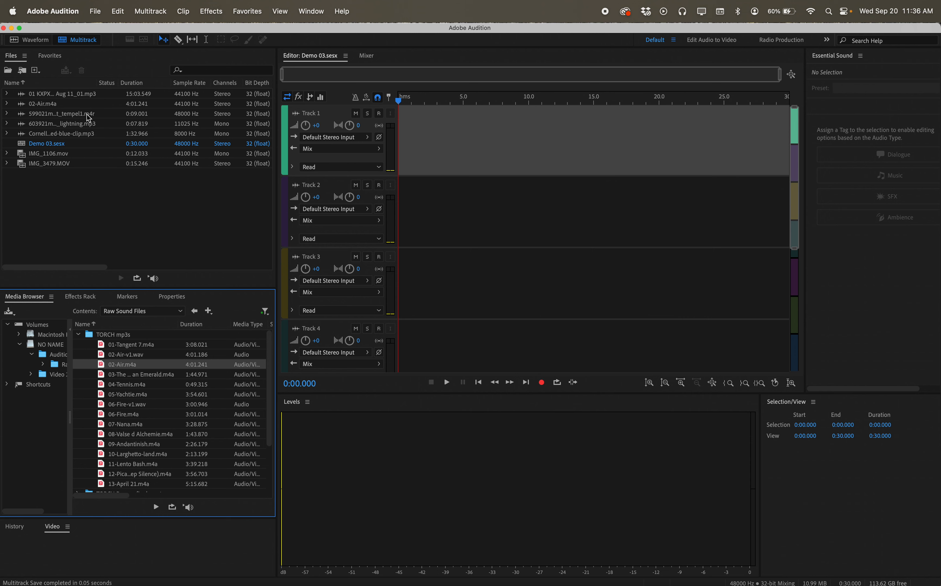
pyautogui.click(96, 11)
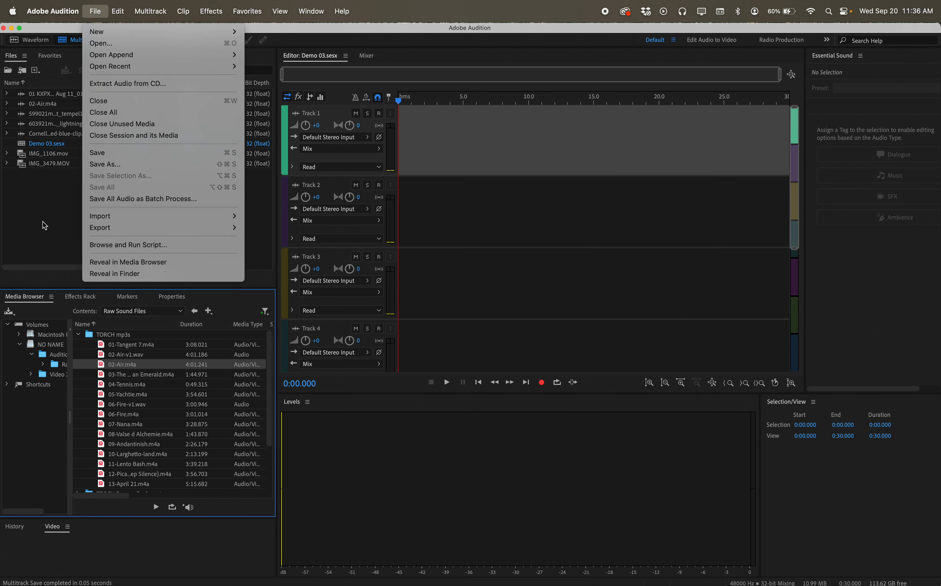
pyautogui.click(32, 219)
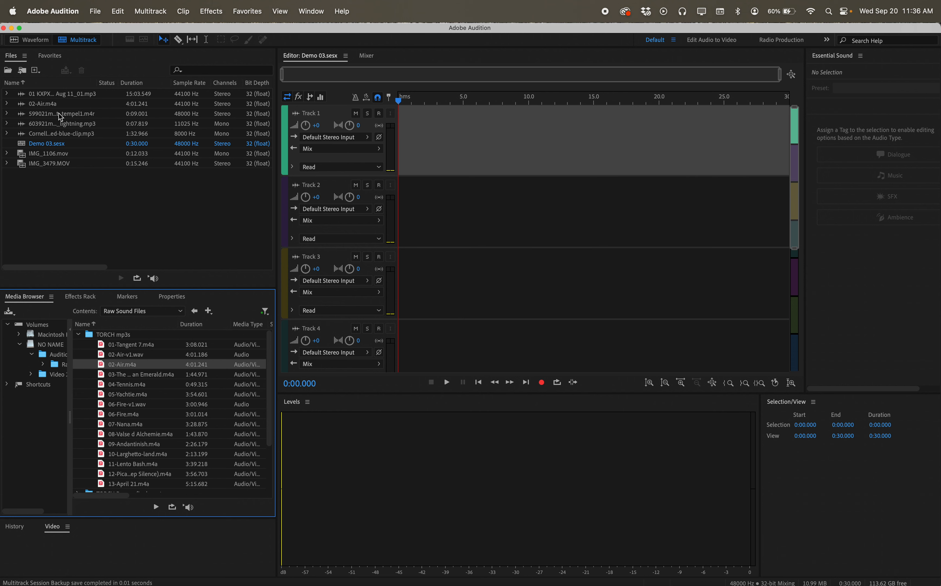
# Step: Insert the Cornell blue-clip MP3 on Track 1 as a copy conformed to the session's sample rate, starting at 0:00
pyautogui.click(62, 141)
pyautogui.click(53, 135)
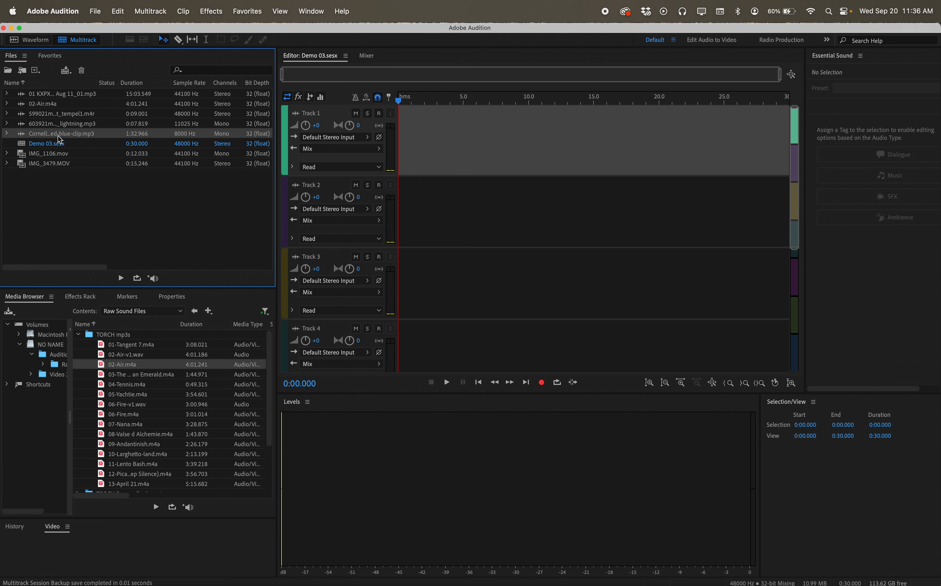
pyautogui.moveTo(59, 136); pyautogui.dragTo(603, 150)
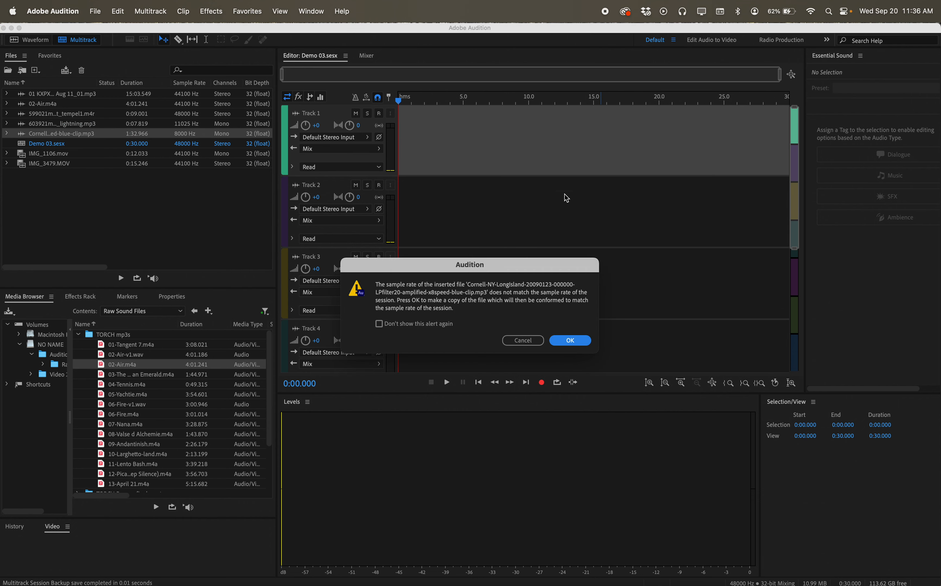
pyautogui.click(570, 342)
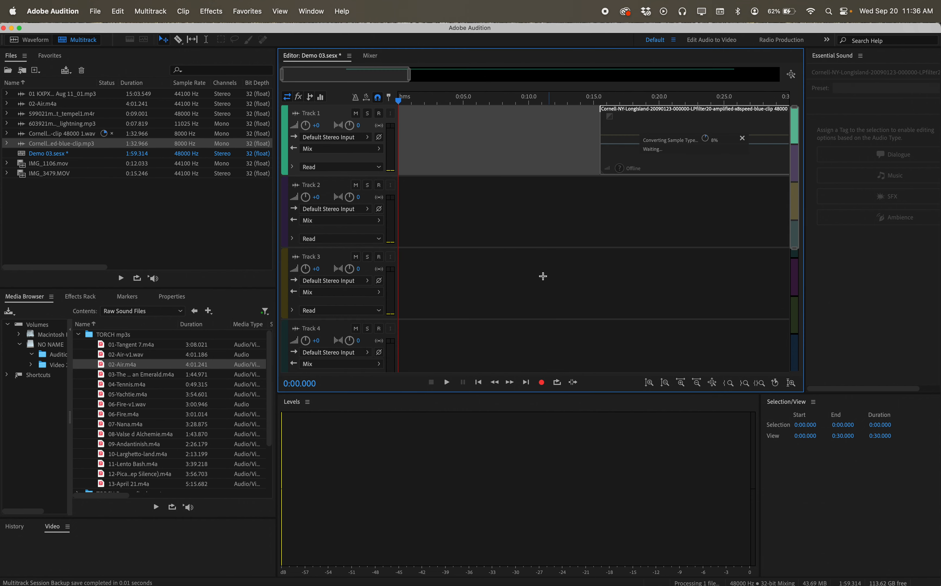
pyautogui.moveTo(649, 116); pyautogui.dragTo(397, 101)
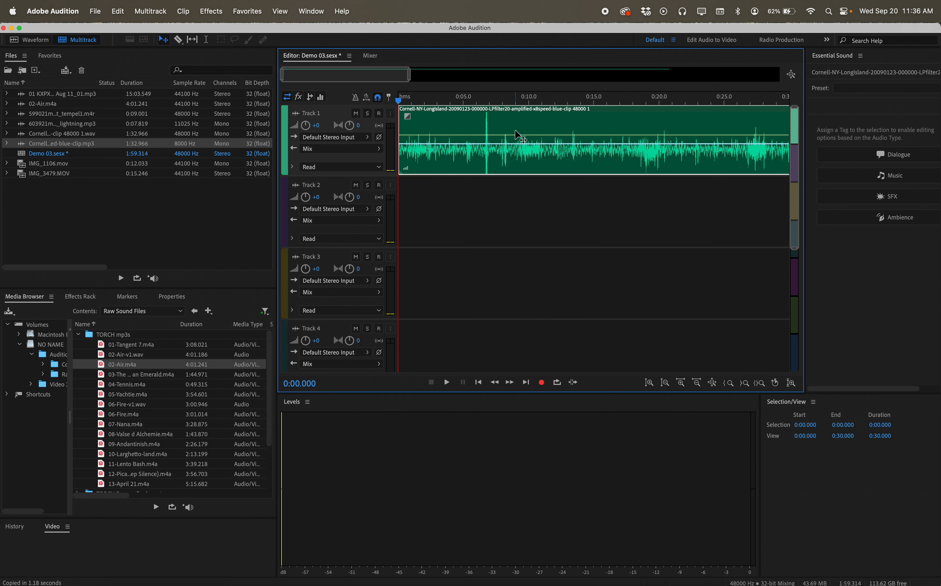
# Step: Slide the Track 1 clip along the timeline and return it to the session start
pyautogui.scroll(-10, 515, 131)
pyautogui.scroll(10, 506, 126)
pyautogui.moveTo(524, 160); pyautogui.dragTo(626, 161)
pyautogui.moveTo(398, 100)
pyautogui.mouseDown()
pyautogui.moveTo(496, 101)
pyautogui.moveTo(398, 97)
pyautogui.mouseUp()
pyautogui.moveTo(536, 139); pyautogui.dragTo(448, 139)
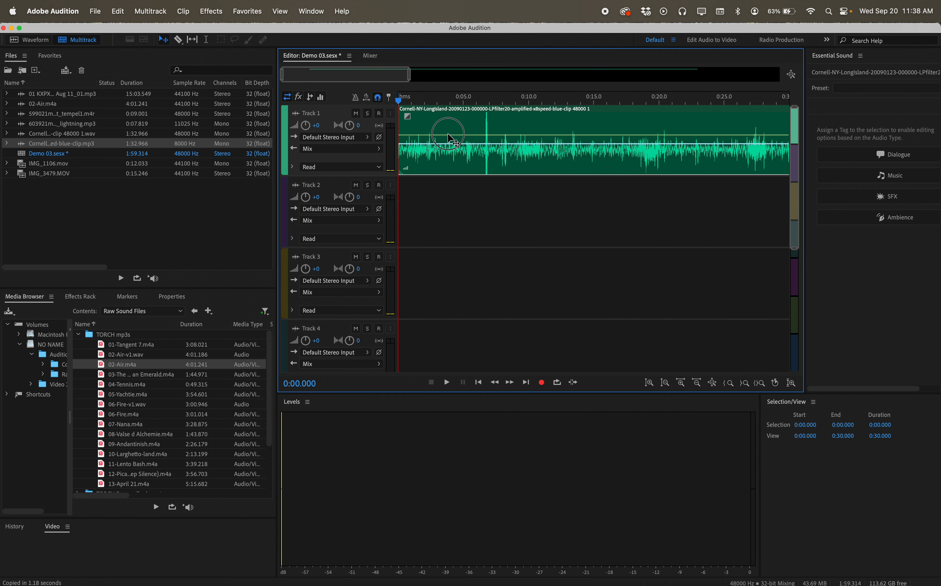
# Step: Split the Track 1 clip at about 0:14 with the Razor Selected Clips tool and delete the part after the cut
pyautogui.click(181, 44)
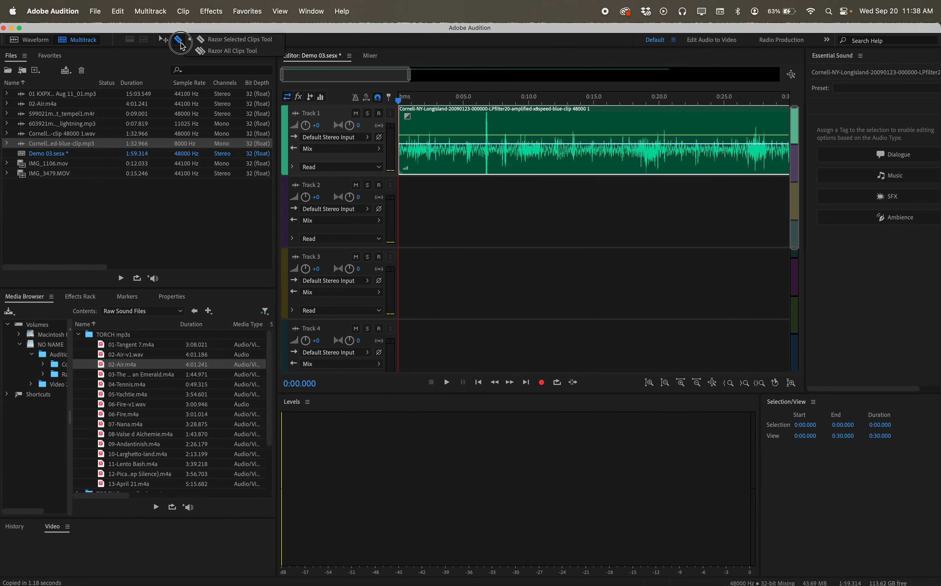
pyautogui.click(235, 39)
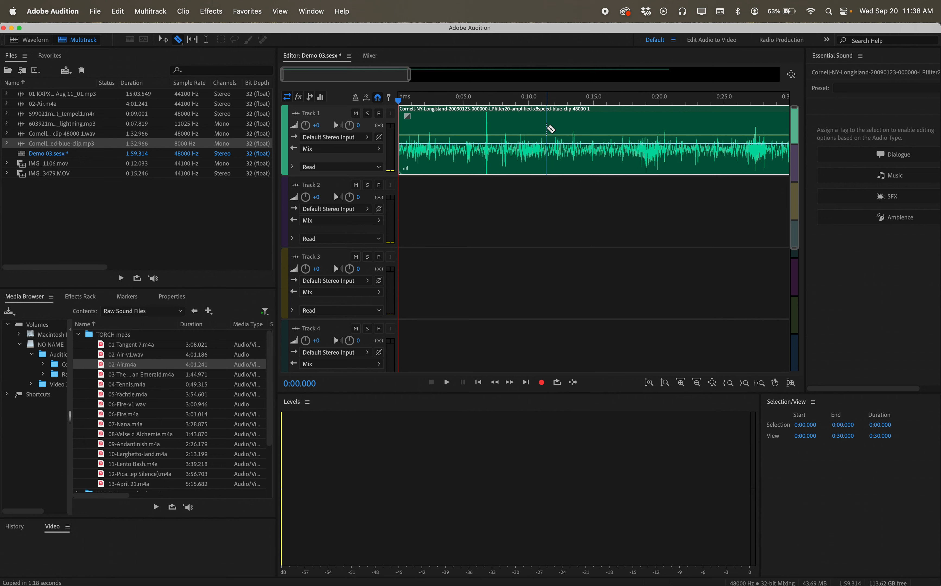
pyautogui.click(581, 125)
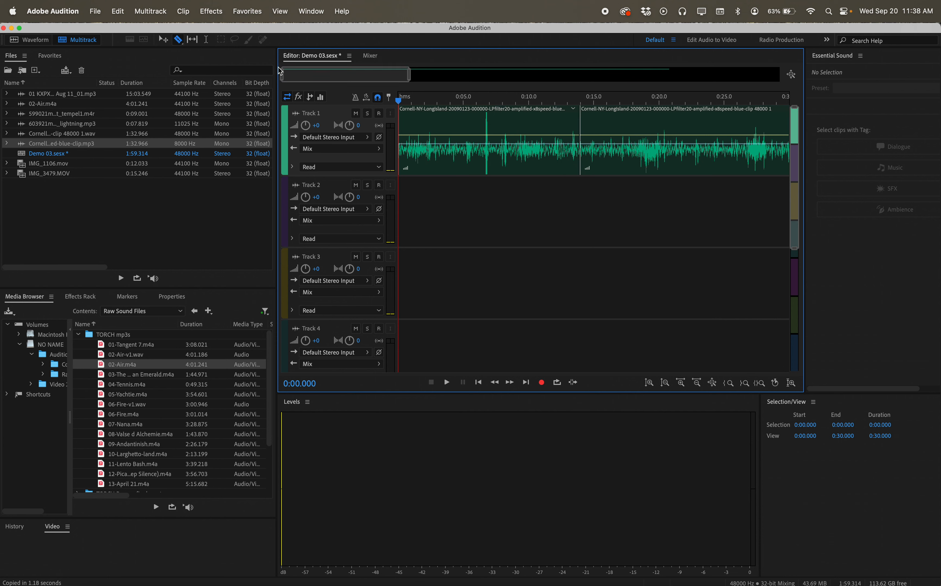
pyautogui.click(163, 39)
pyautogui.click(631, 142)
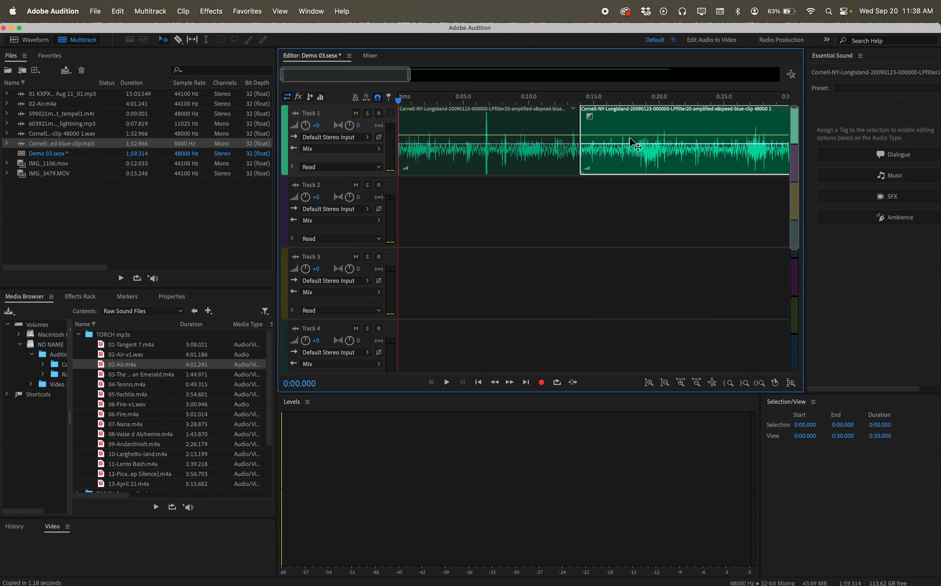
pyautogui.press('Delete')
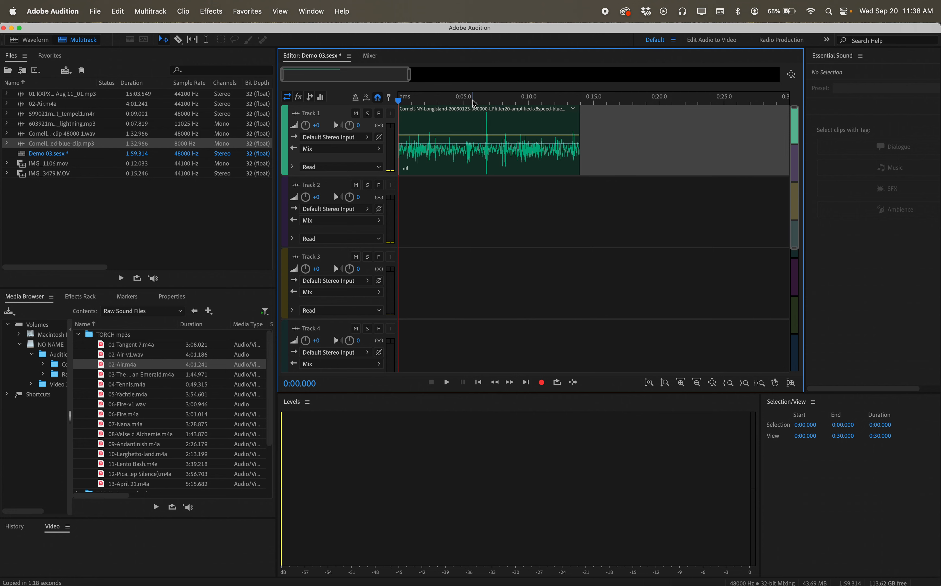
# Step: Move the Track 1 clip about 1.7 seconds later and trim its end back to about 0:13
pyautogui.click(403, 101)
pyautogui.moveTo(404, 103); pyautogui.dragTo(596, 103)
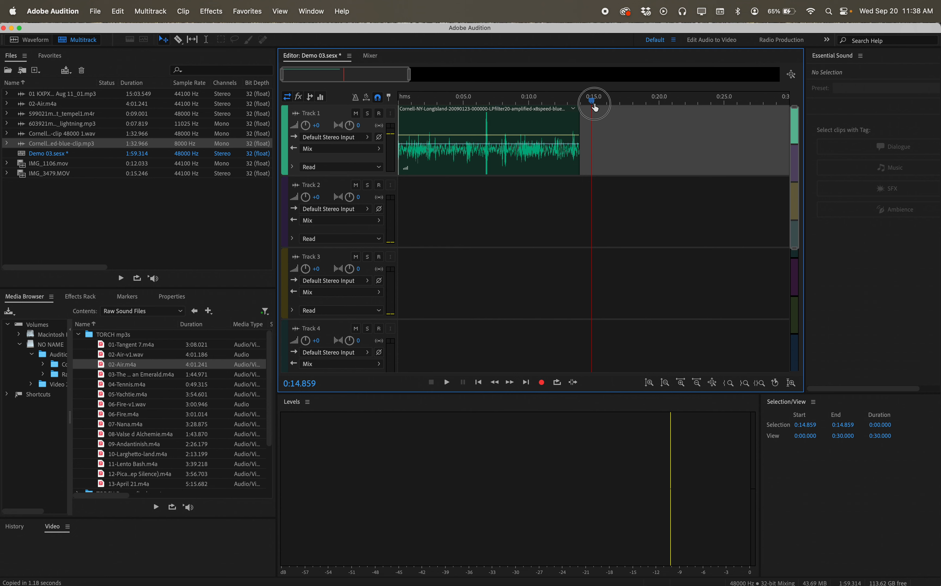
pyautogui.moveTo(507, 132); pyautogui.dragTo(529, 133)
pyautogui.moveTo(595, 101); pyautogui.dragTo(357, 99)
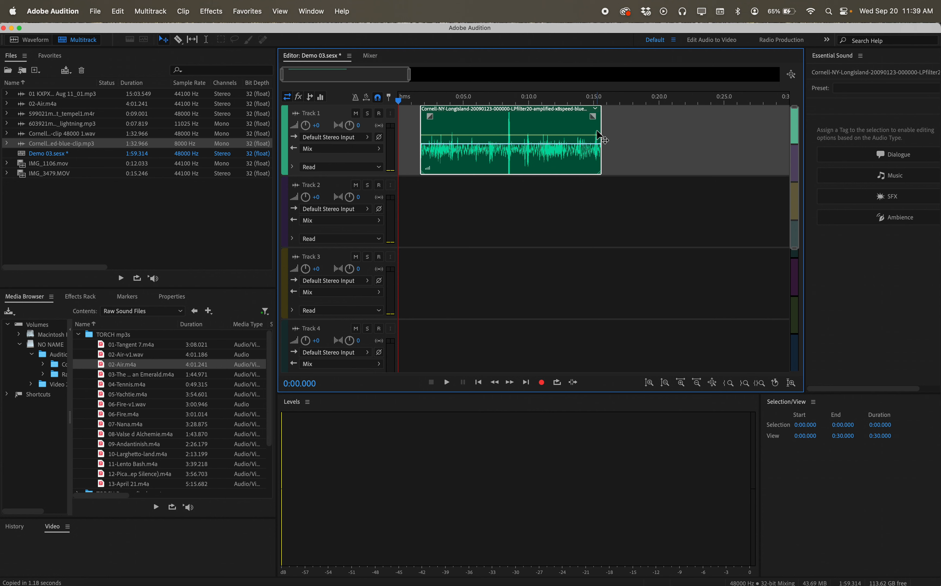
pyautogui.moveTo(601, 133); pyautogui.dragTo(569, 133)
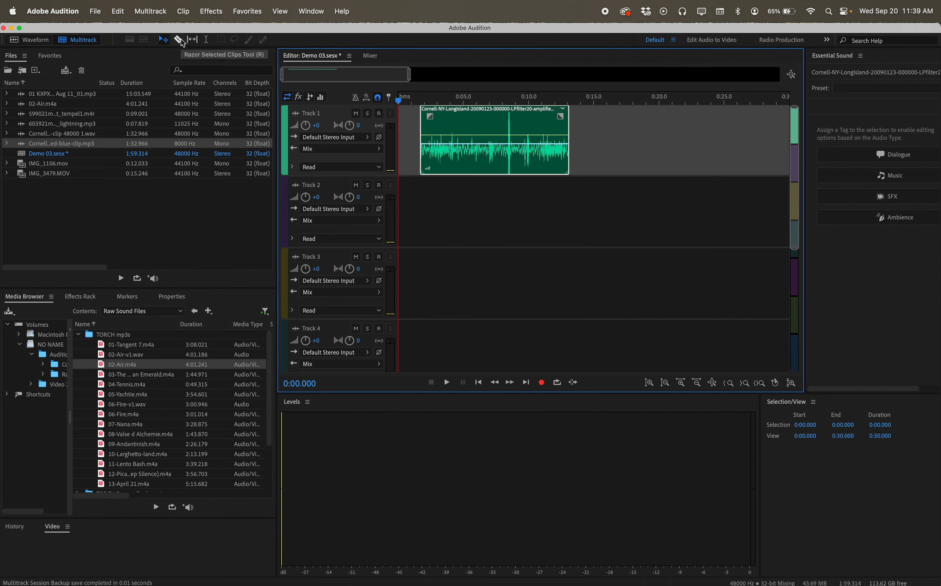
# Step: Slip the audio inside the Track 1 clip about 3 seconds earlier while keeping the clip's edges in place
pyautogui.click(193, 39)
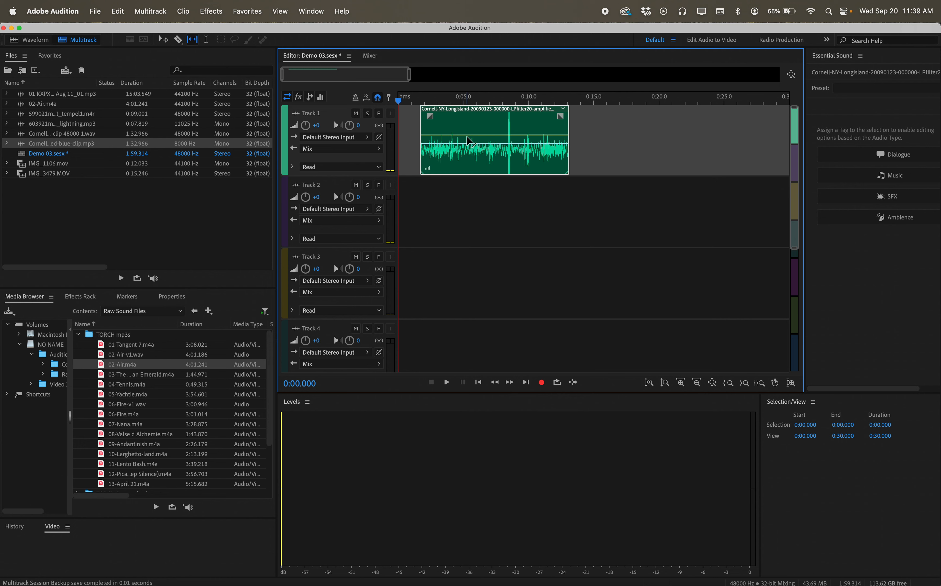
pyautogui.moveTo(484, 125)
pyautogui.mouseDown()
pyautogui.moveTo(448, 124)
pyautogui.moveTo(475, 125)
pyautogui.mouseUp()
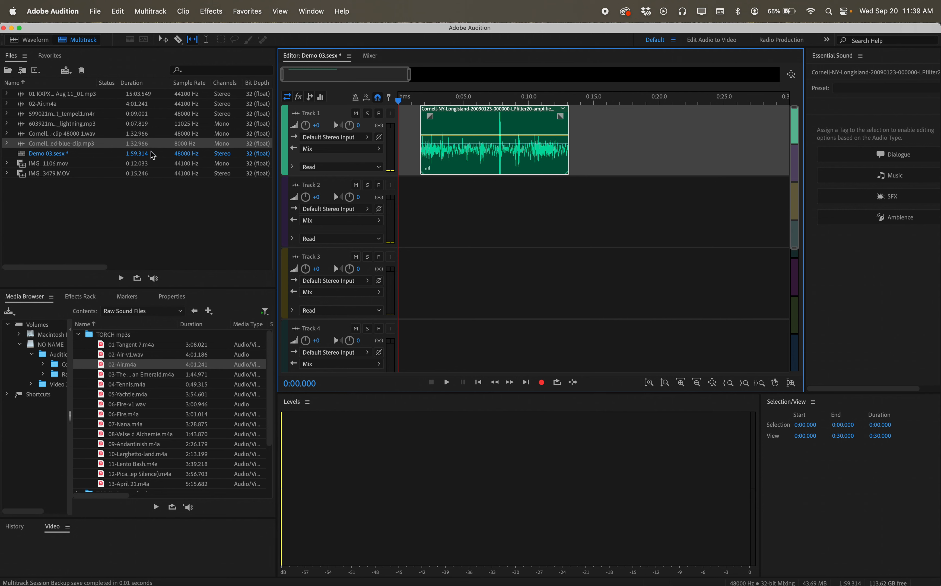
pyautogui.click(193, 41)
pyautogui.moveTo(530, 123); pyautogui.dragTo(501, 123)
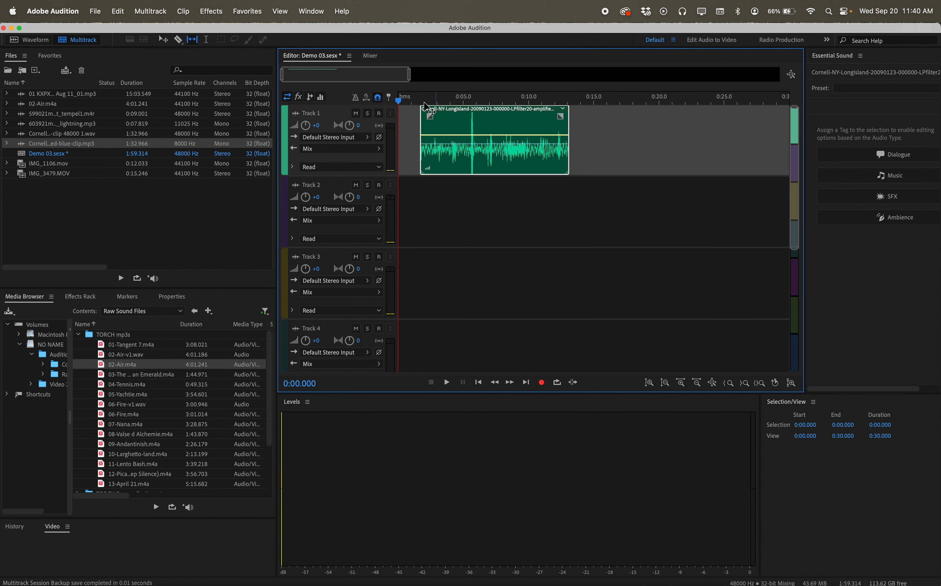
pyautogui.click(206, 39)
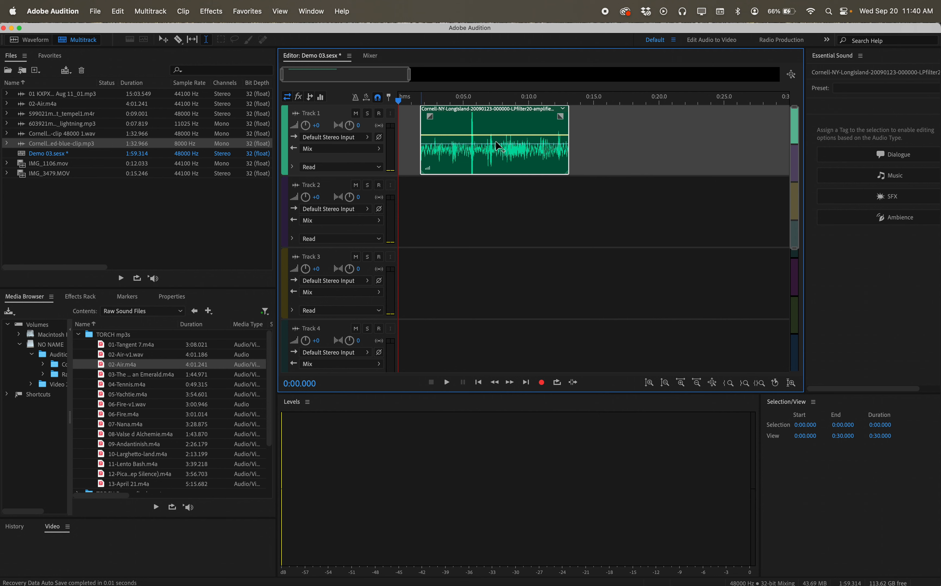
pyautogui.click(163, 40)
pyautogui.rightClick(511, 125)
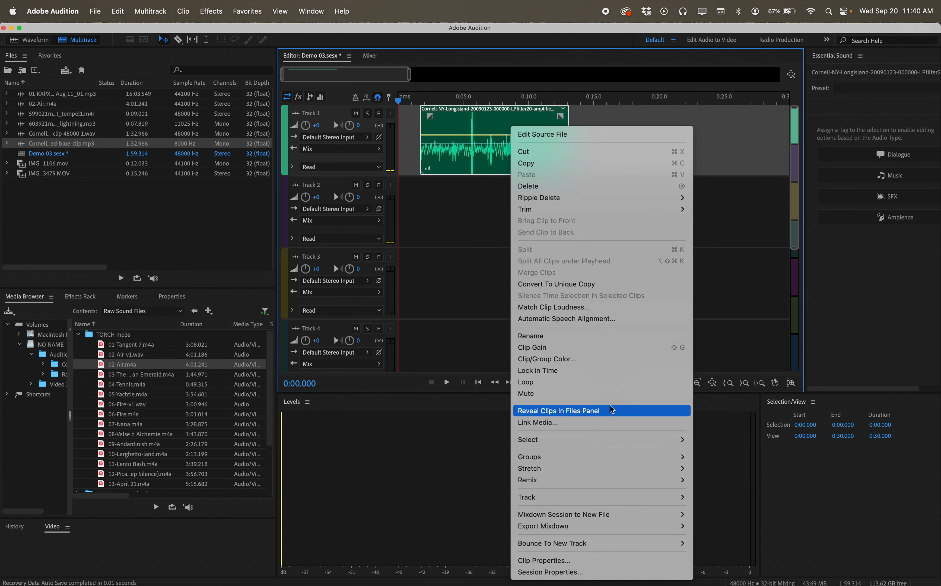
pyautogui.moveTo(607, 468)
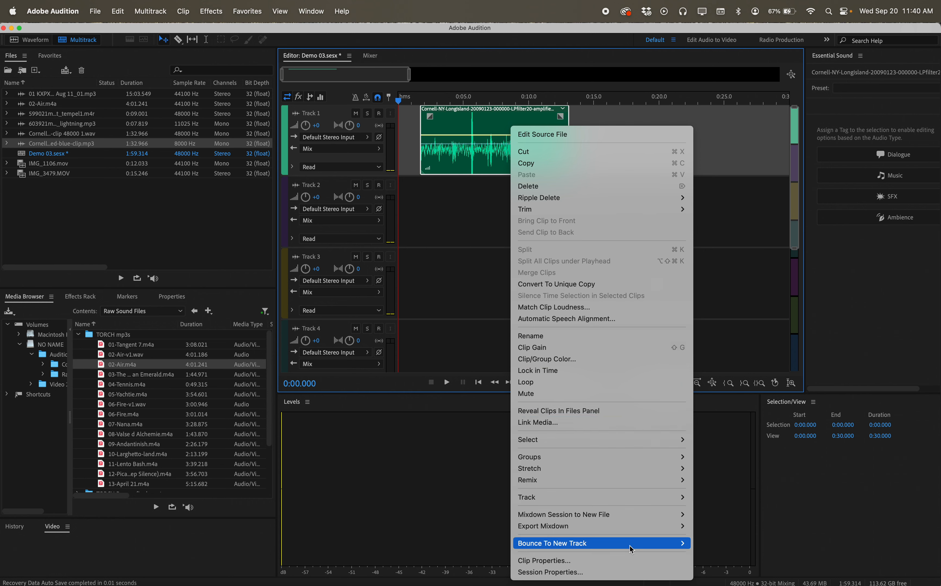
pyautogui.moveTo(631, 547)
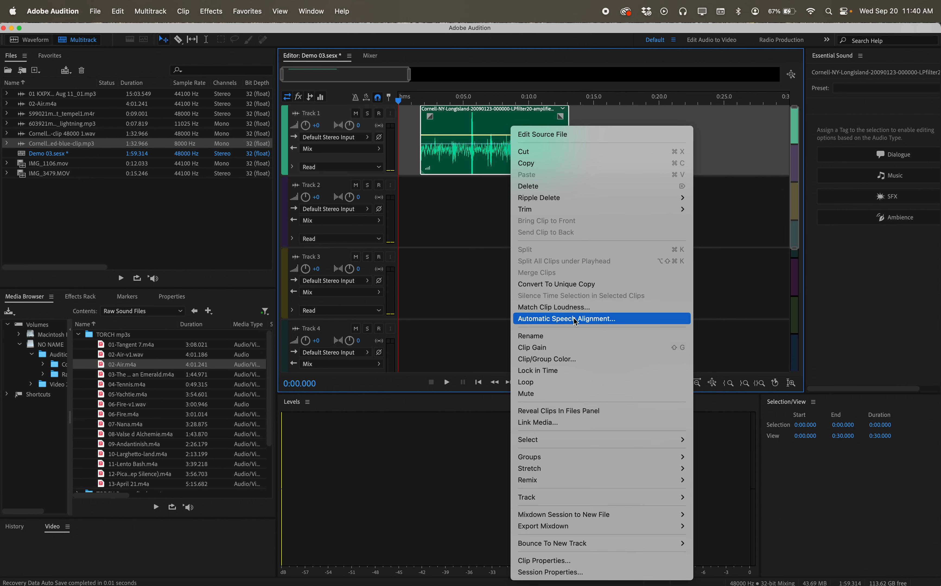
pyautogui.click(466, 237)
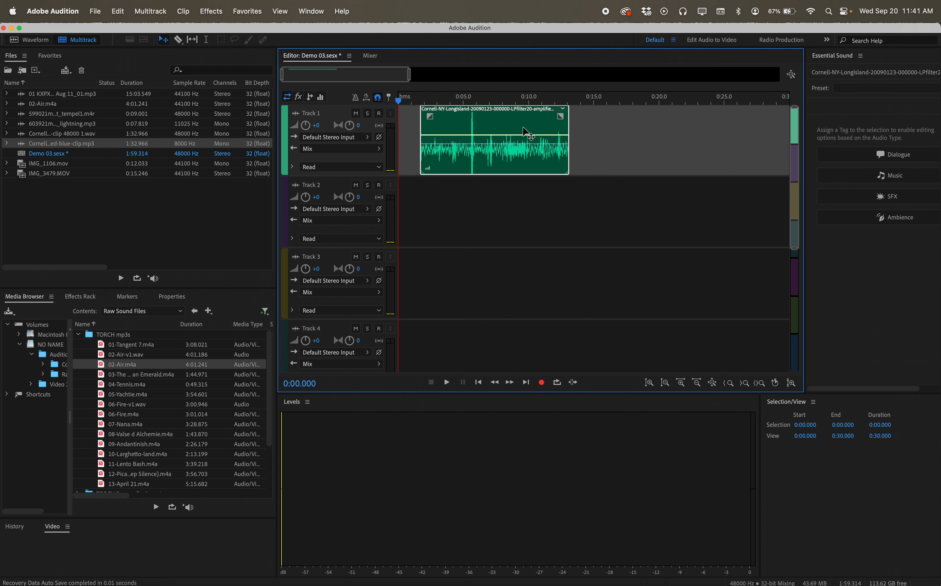
# Step: Add an Echo effect to Track 1 with the 344 Hz echo equalization band at 2.25 and 1.4k at 5.21, and play it back
pyautogui.click(506, 212)
pyautogui.click(499, 138)
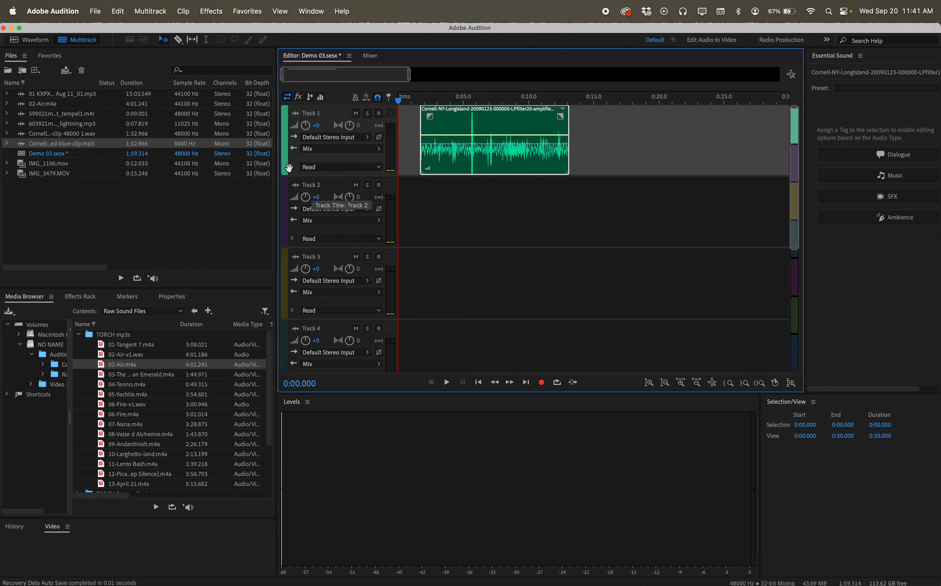
pyautogui.click(210, 15)
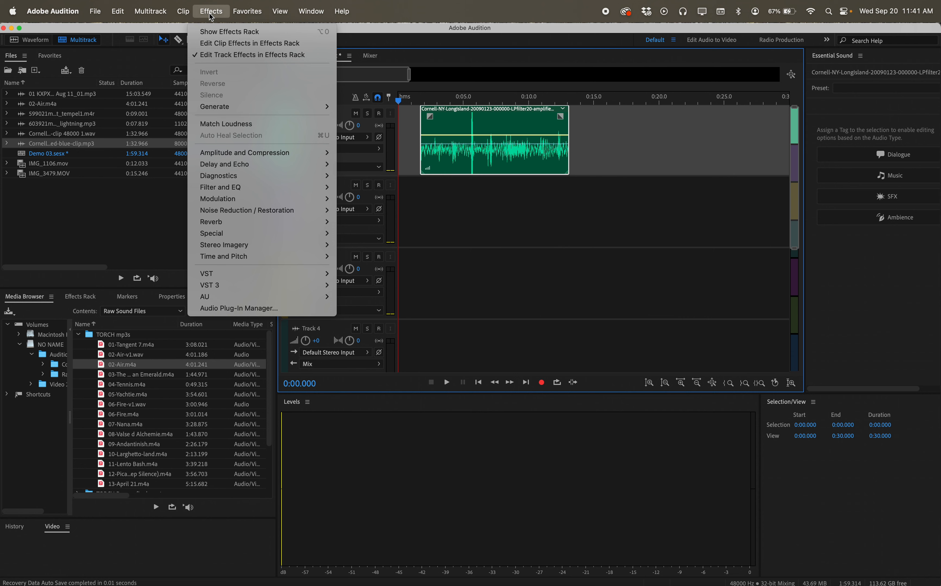
pyautogui.moveTo(244, 169)
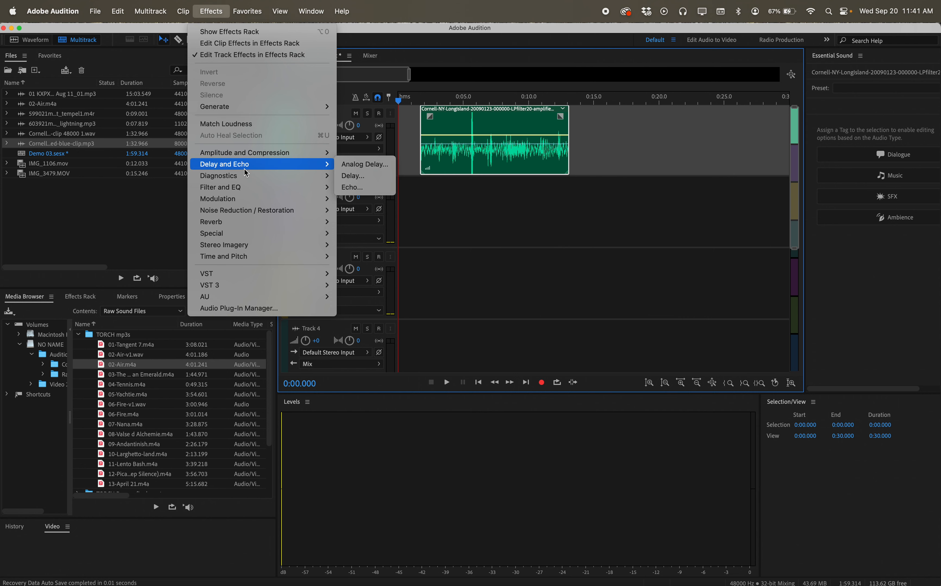
pyautogui.click(367, 188)
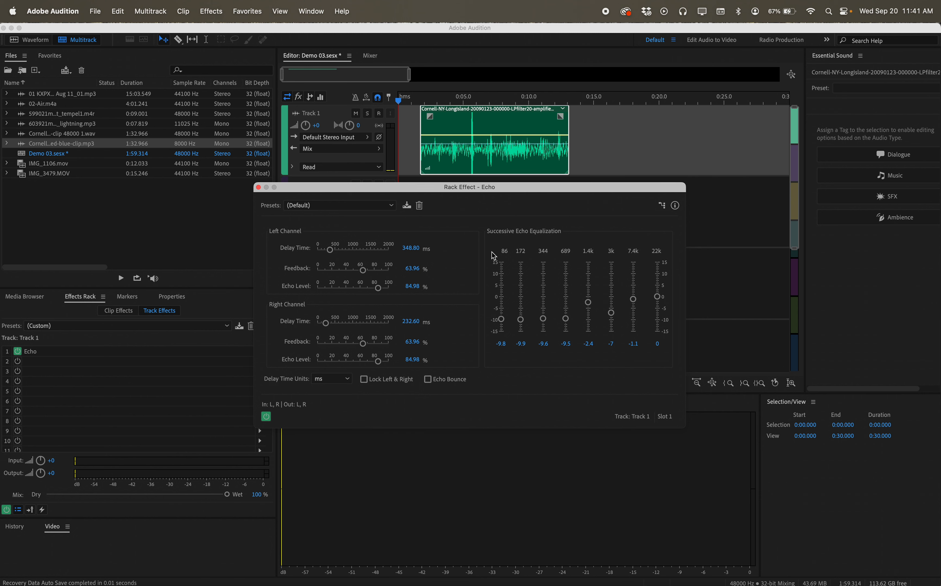
pyautogui.moveTo(589, 302); pyautogui.dragTo(591, 286)
pyautogui.moveTo(543, 319); pyautogui.dragTo(546, 294)
pyautogui.click(491, 407)
pyautogui.click(258, 188)
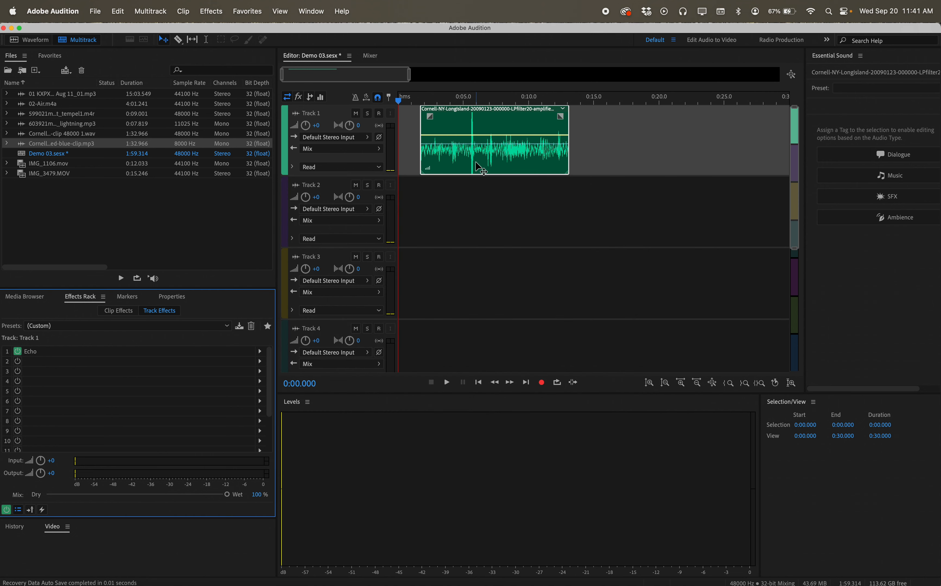
pyautogui.press('space')
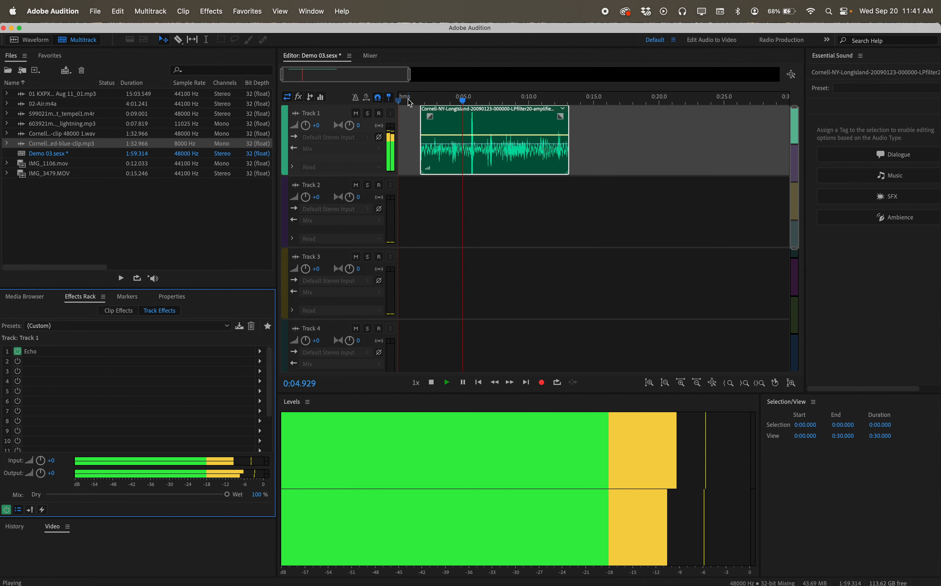
pyautogui.press('space')
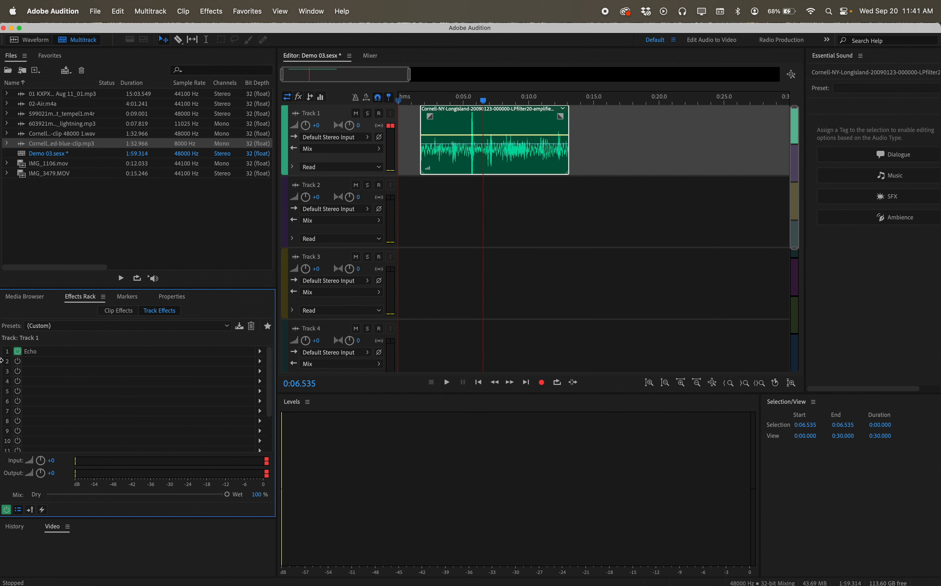
# Step: Raise the Track 1 Echo effect's 86 Hz equalization band to about 10 and listen to the result
pyautogui.doubleClick(28, 354)
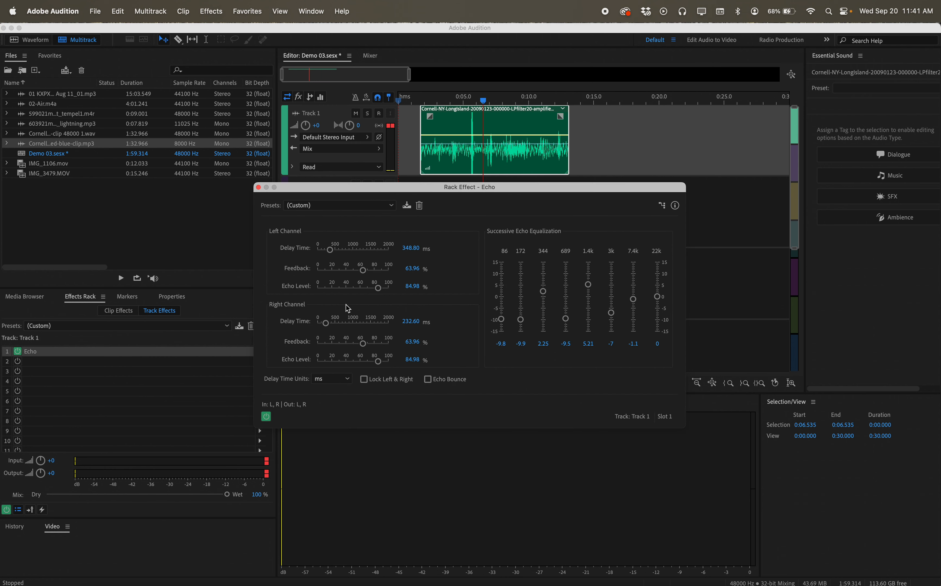
pyautogui.moveTo(501, 319); pyautogui.dragTo(501, 275)
pyautogui.click(258, 187)
pyautogui.press('space')
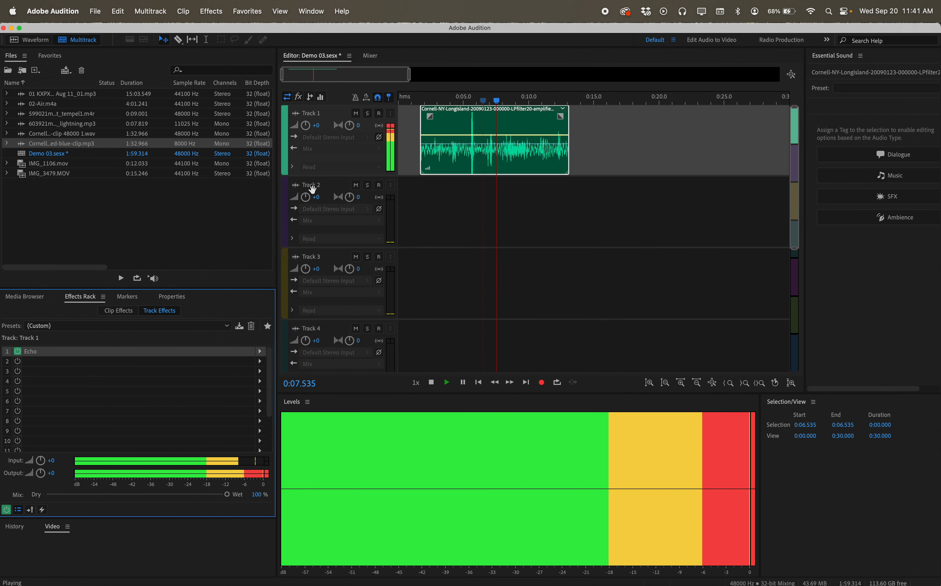
pyautogui.press('space')
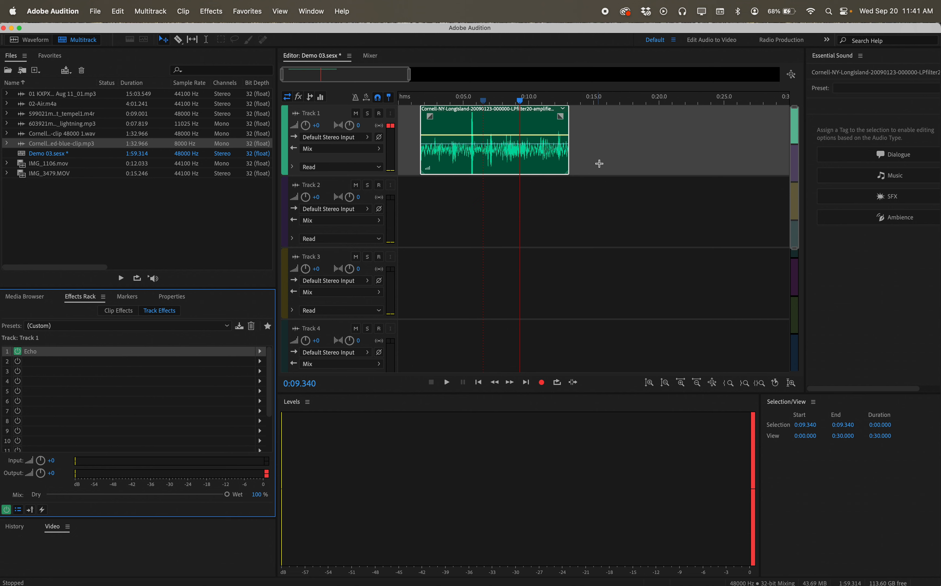
# Step: Select the Track 1 clip and go to its Essential Sound options
pyautogui.click(585, 199)
pyautogui.click(536, 149)
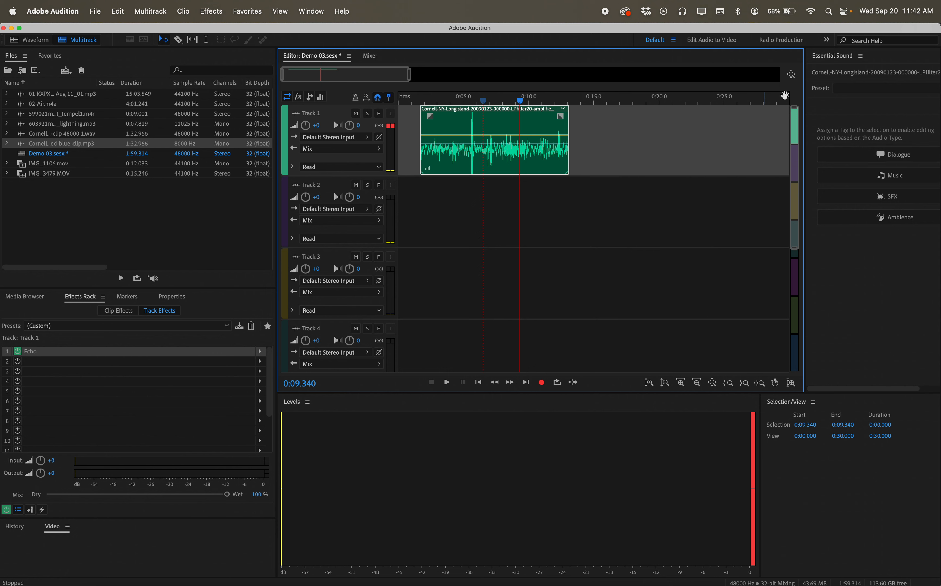
pyautogui.click(848, 57)
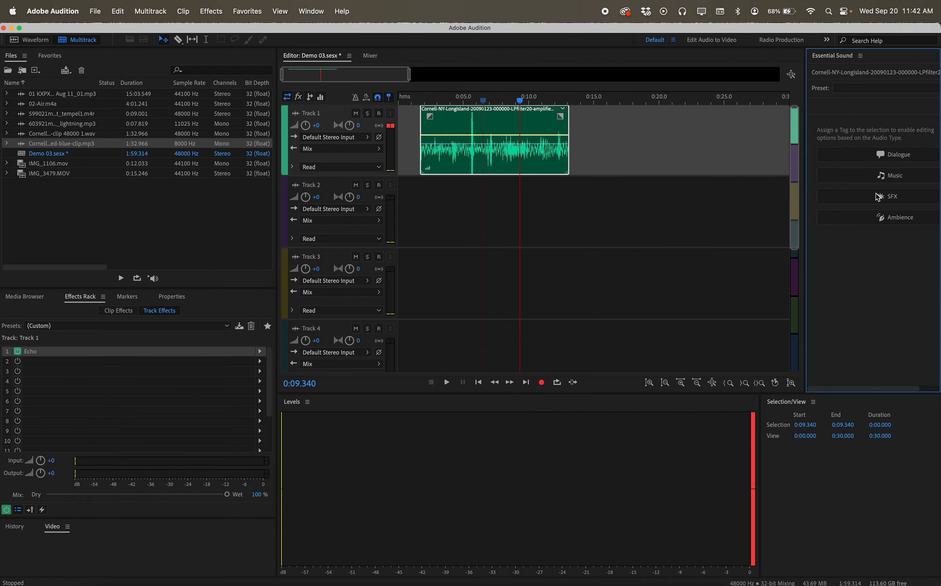
# Step: Look over the available effect categories and the export options for the multitrack session
pyautogui.click(211, 11)
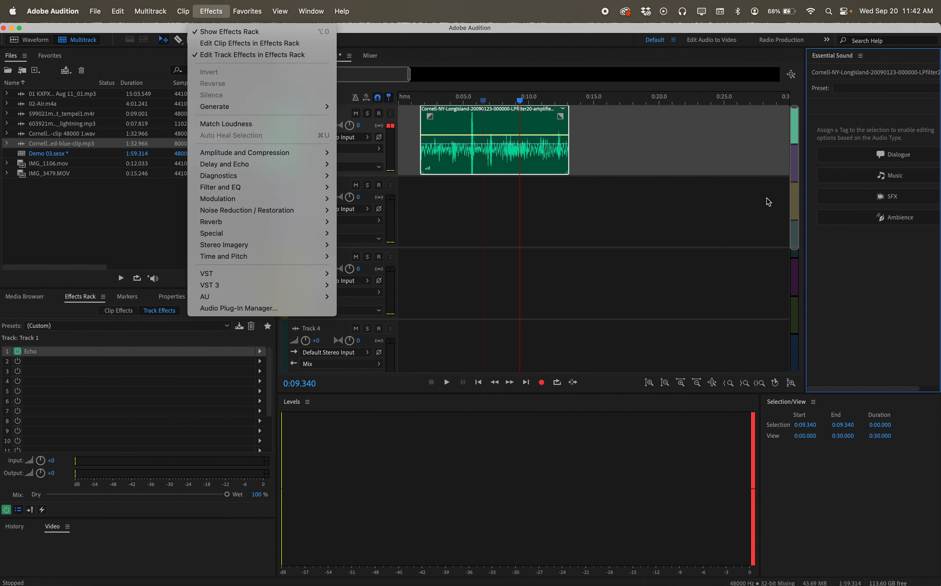
pyautogui.click(877, 267)
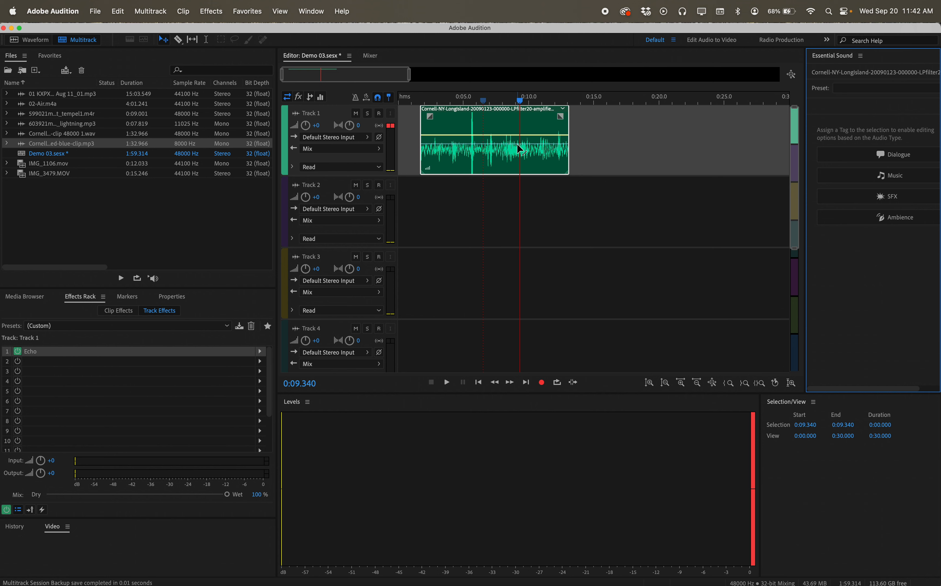
pyautogui.click(96, 12)
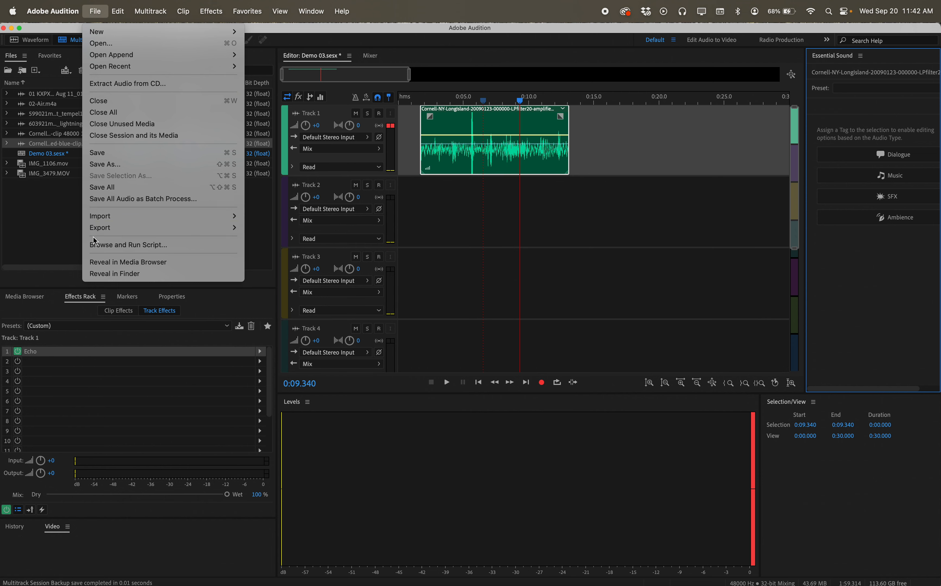
pyautogui.moveTo(99, 232)
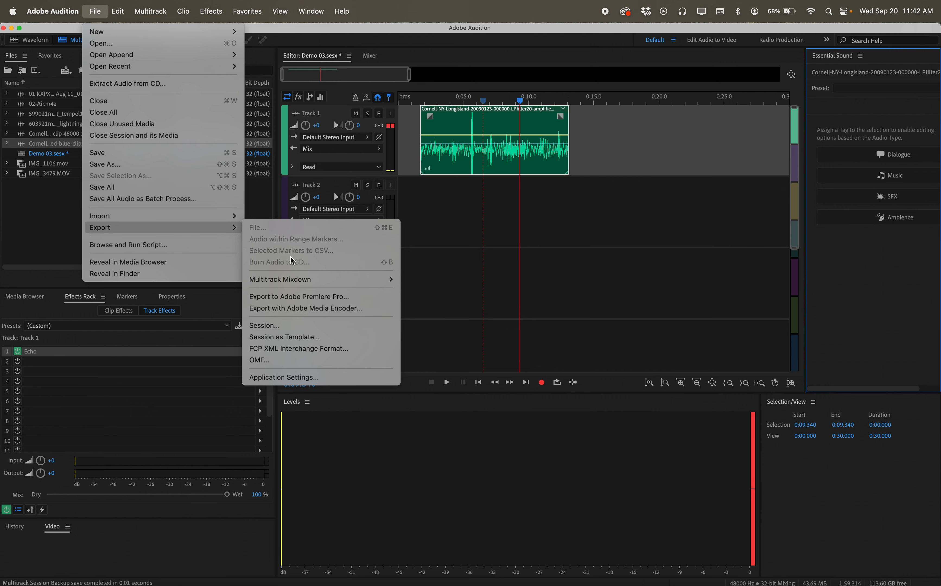
pyautogui.click(367, 18)
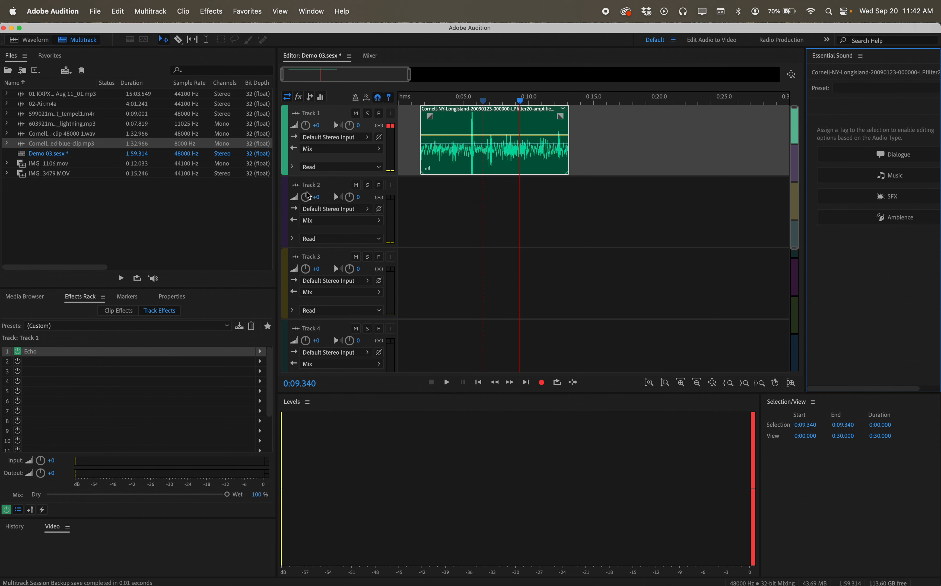
# Step: Hide the Files panel and bring it back into the workspace
pyautogui.click(312, 12)
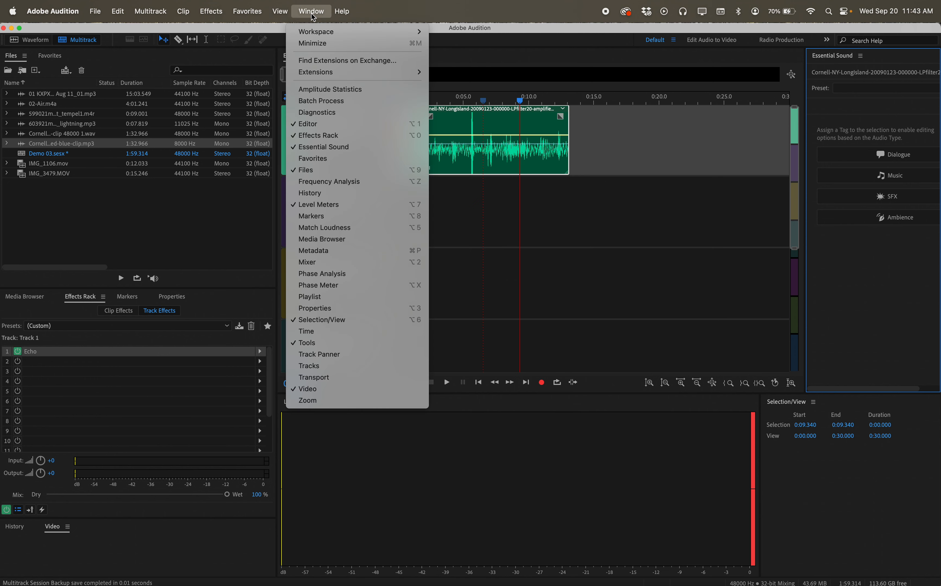
pyautogui.click(339, 171)
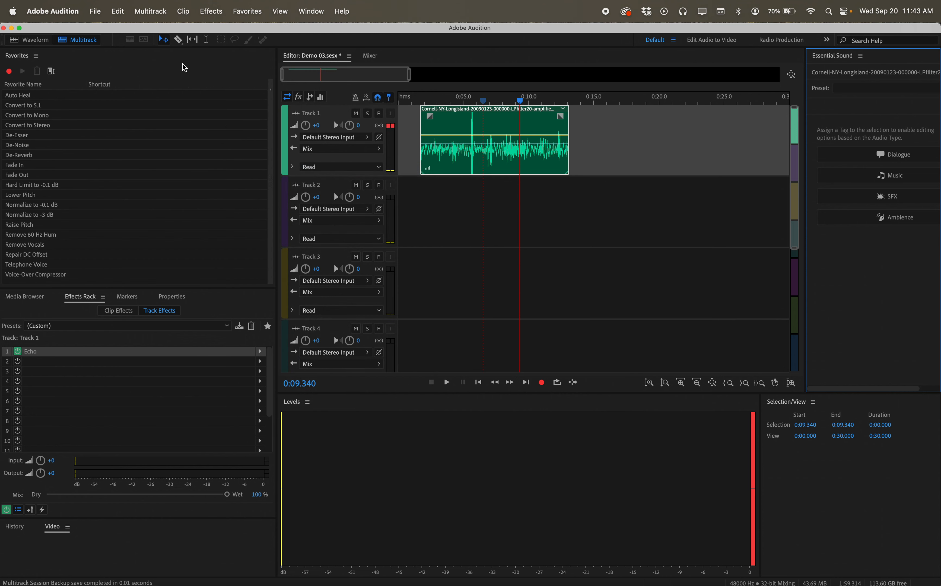
pyautogui.click(312, 11)
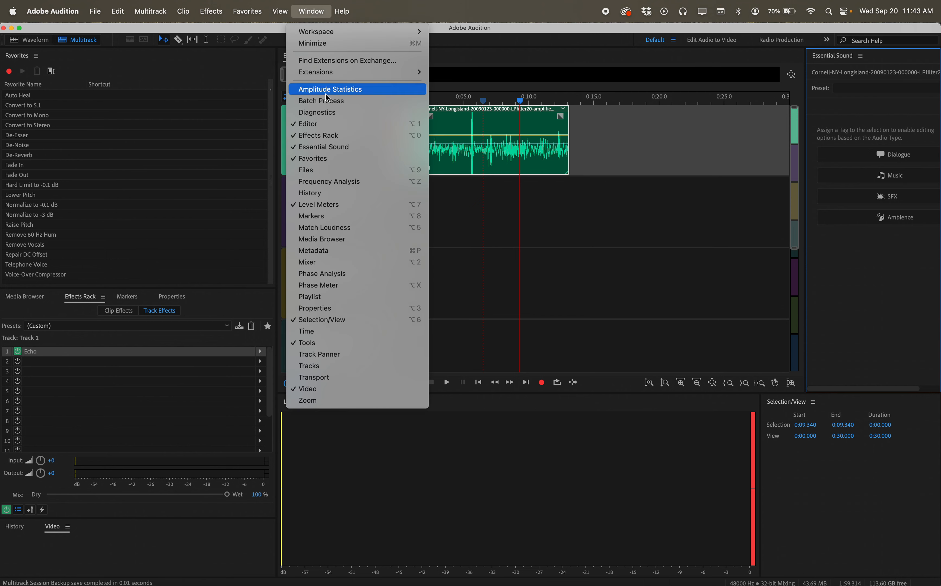
pyautogui.click(305, 171)
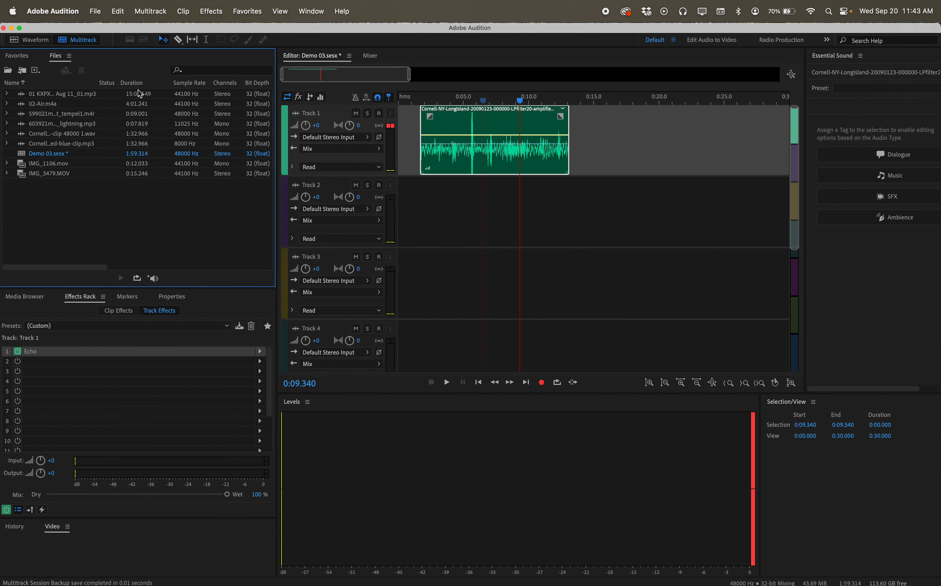
pyautogui.click(288, 15)
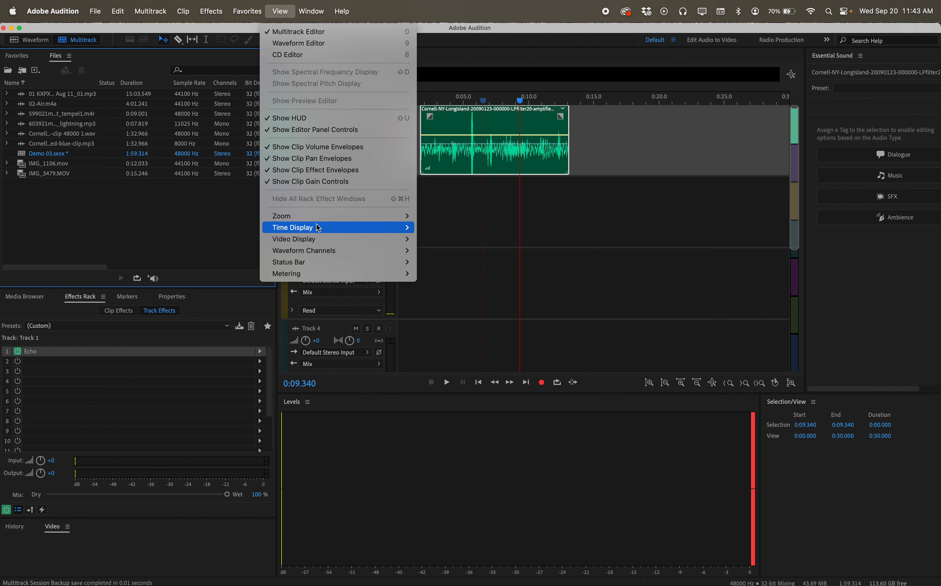
pyautogui.click(230, 30)
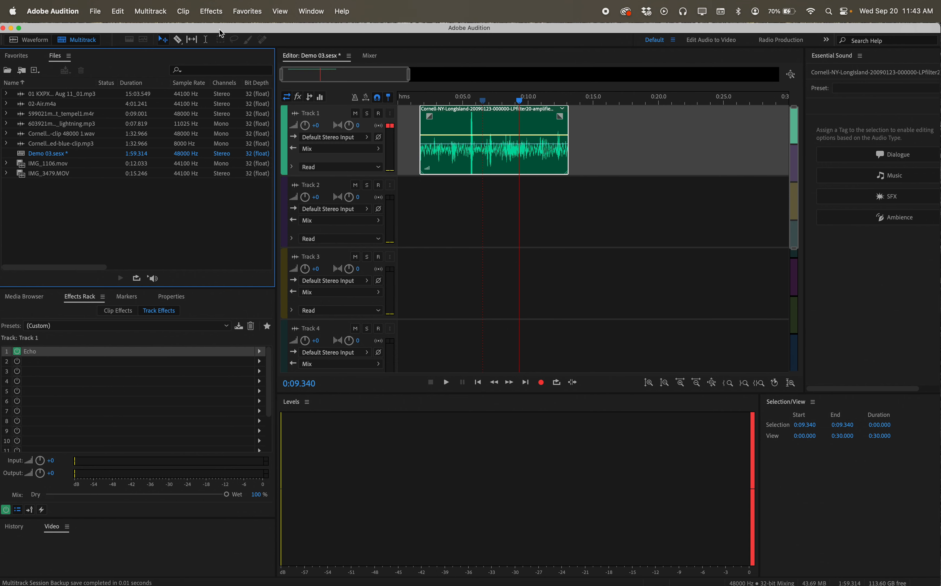
# Step: Try out the Radio Production workspace, followed by the Restoration workspace
pyautogui.click(311, 12)
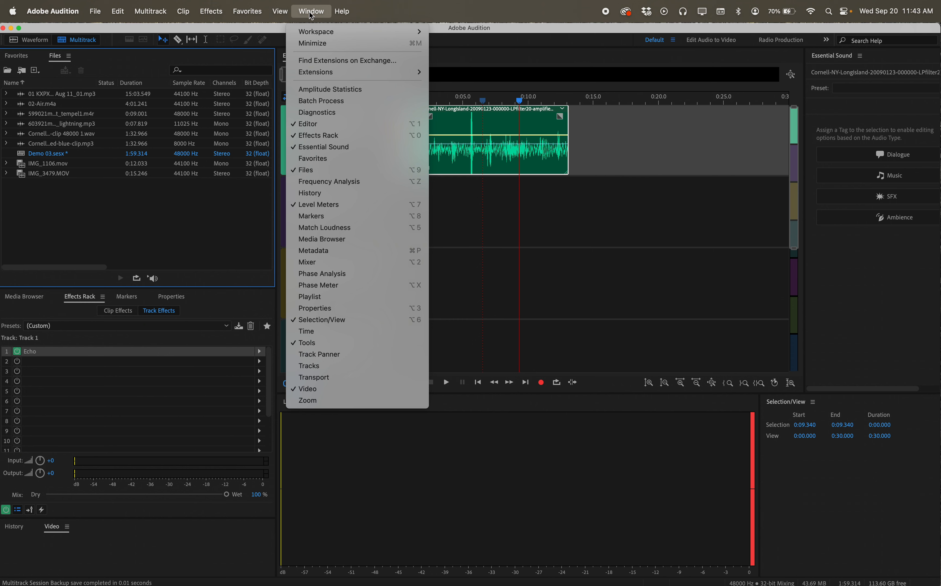
pyautogui.moveTo(312, 35)
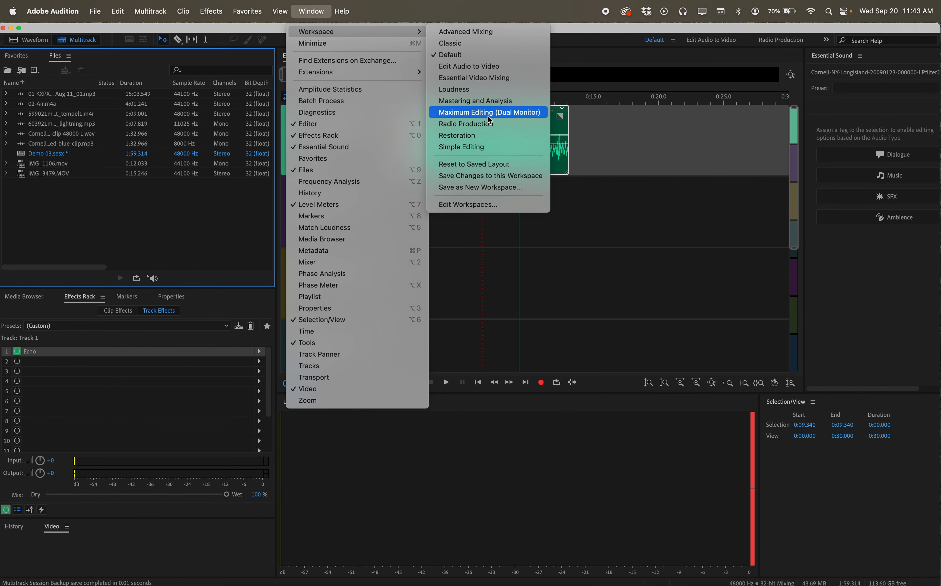
pyautogui.click(460, 125)
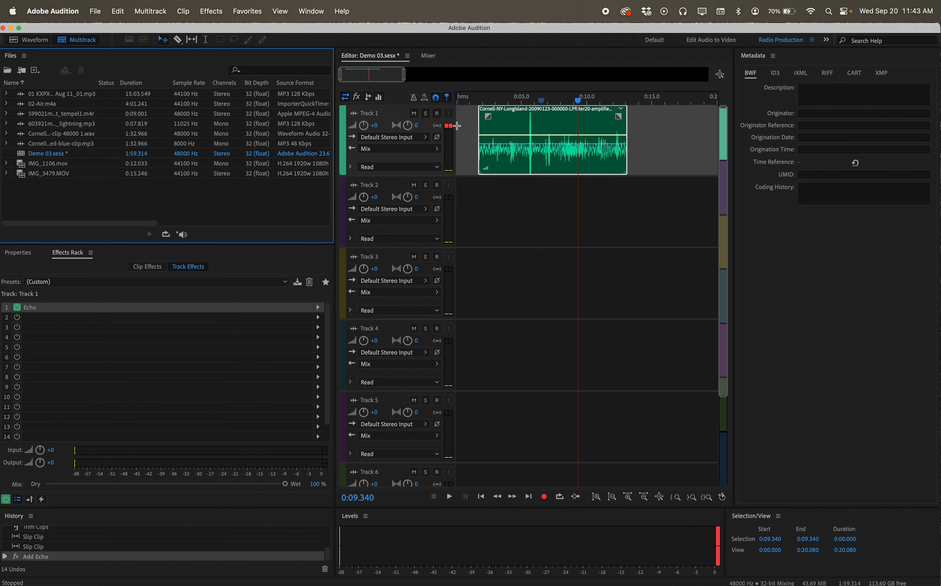
pyautogui.click(322, 10)
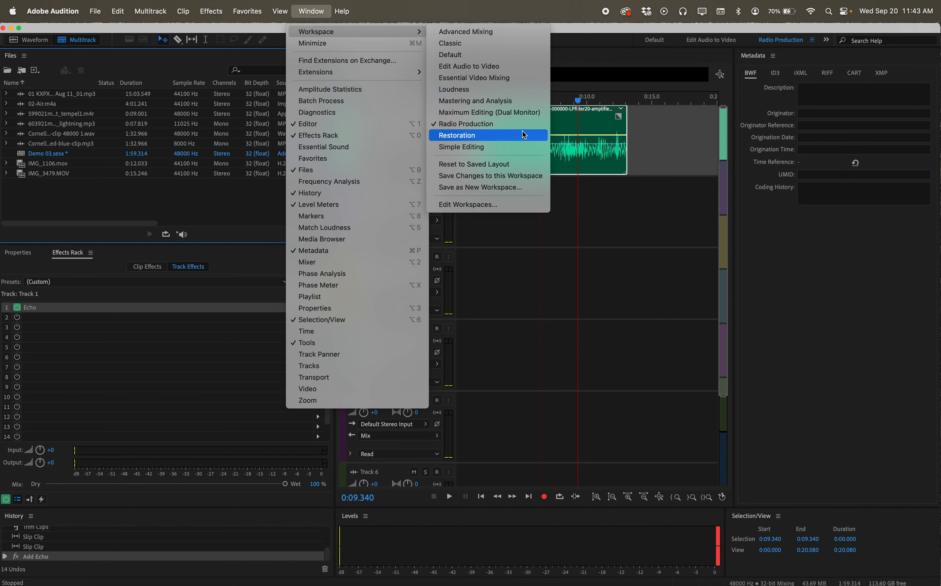
pyautogui.click(522, 142)
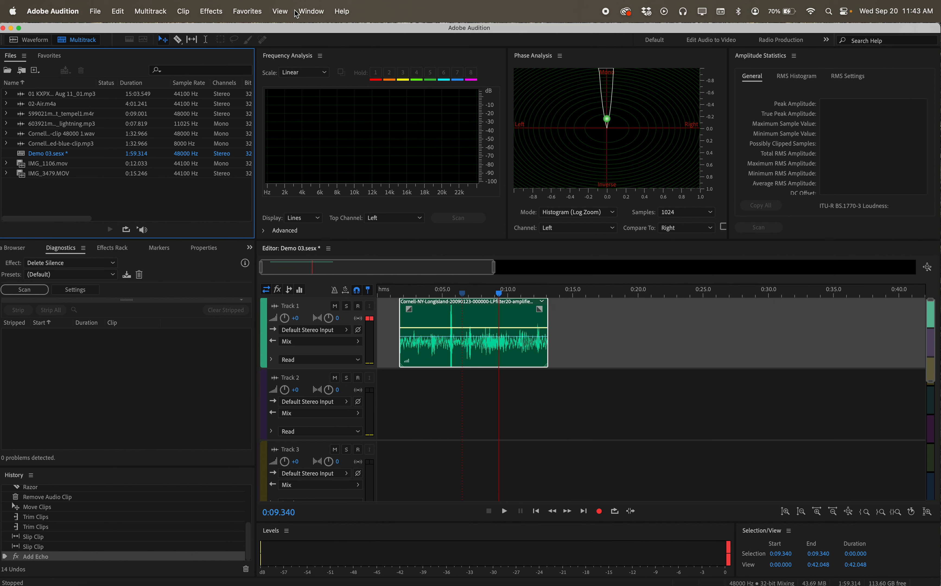
# Step: Try out the Simple Editing workspace and return to the Default workspace
pyautogui.click(306, 12)
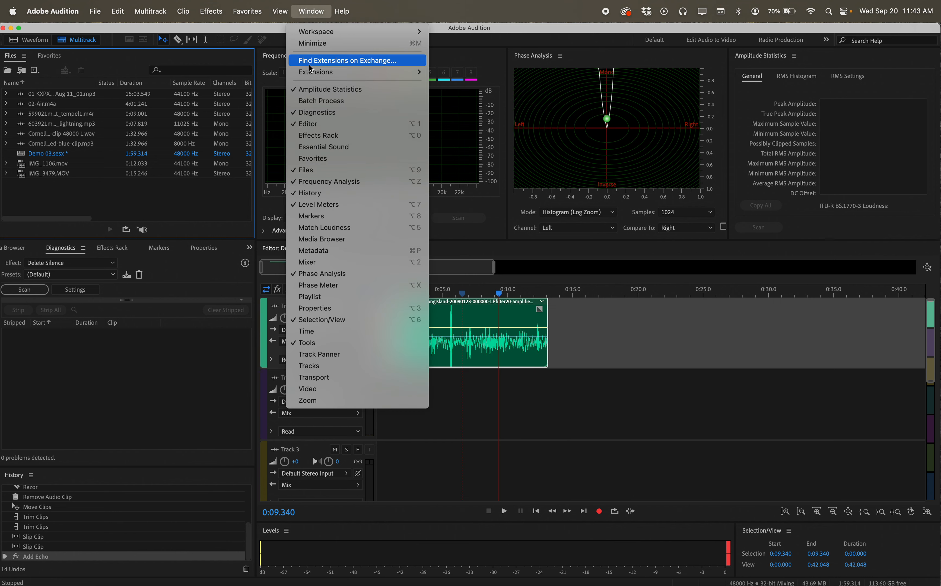
pyautogui.moveTo(310, 31)
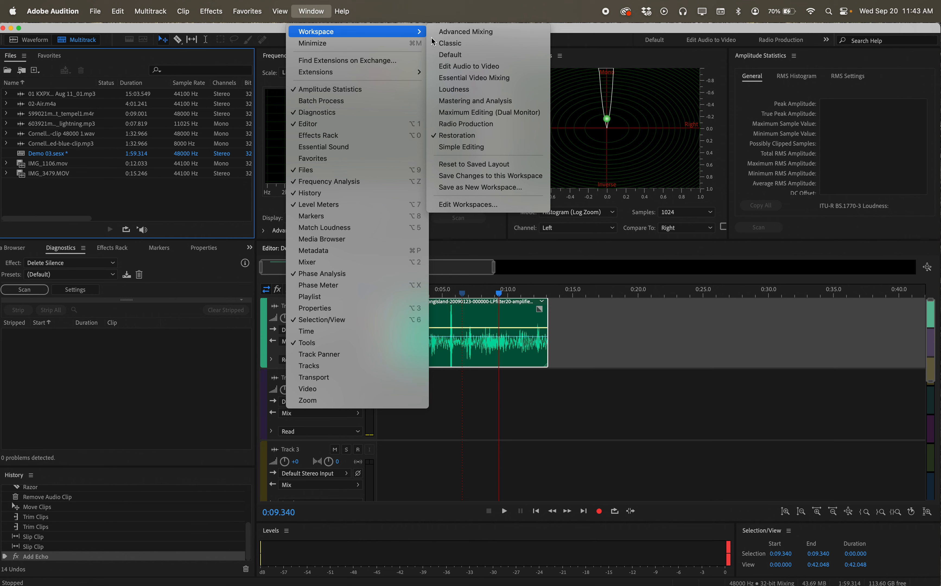
pyautogui.click(511, 148)
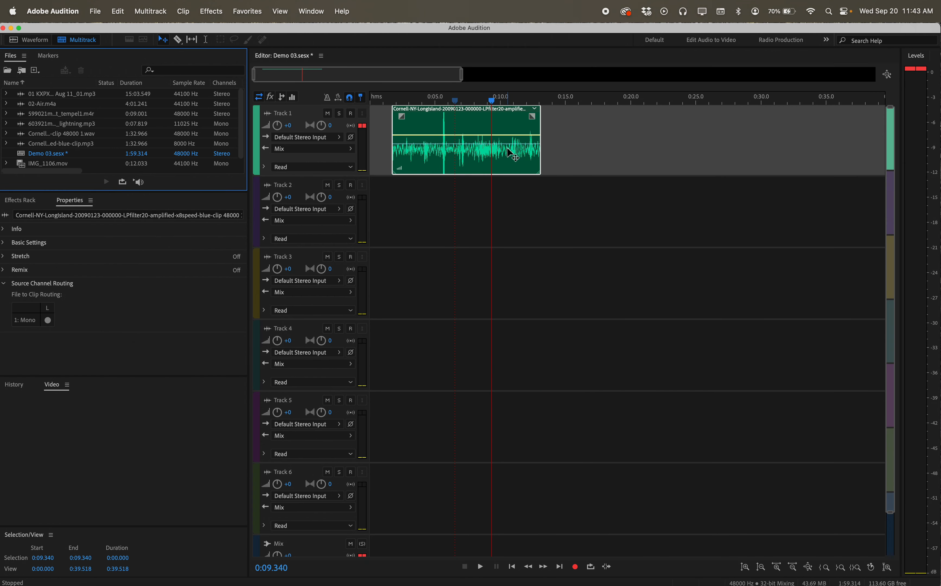
pyautogui.click(318, 13)
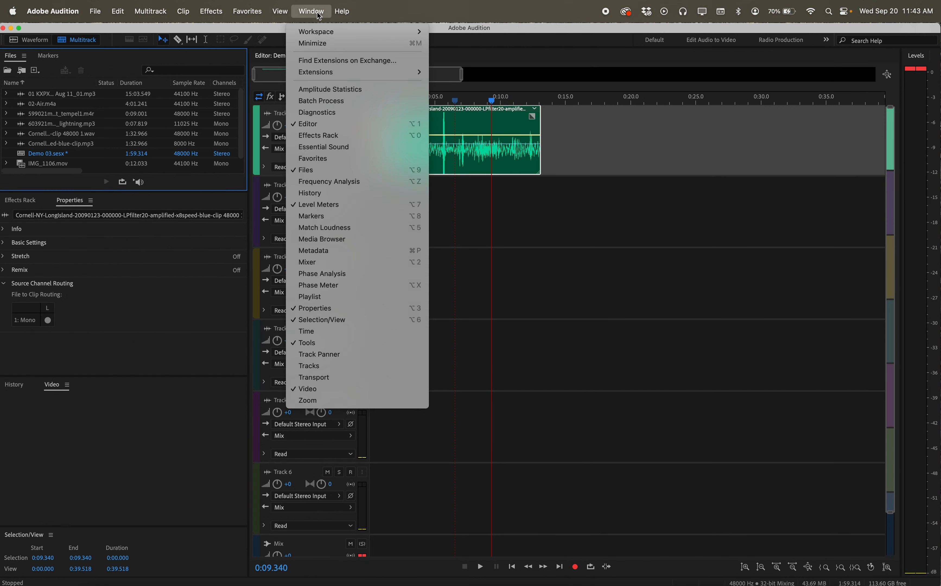
pyautogui.moveTo(318, 32)
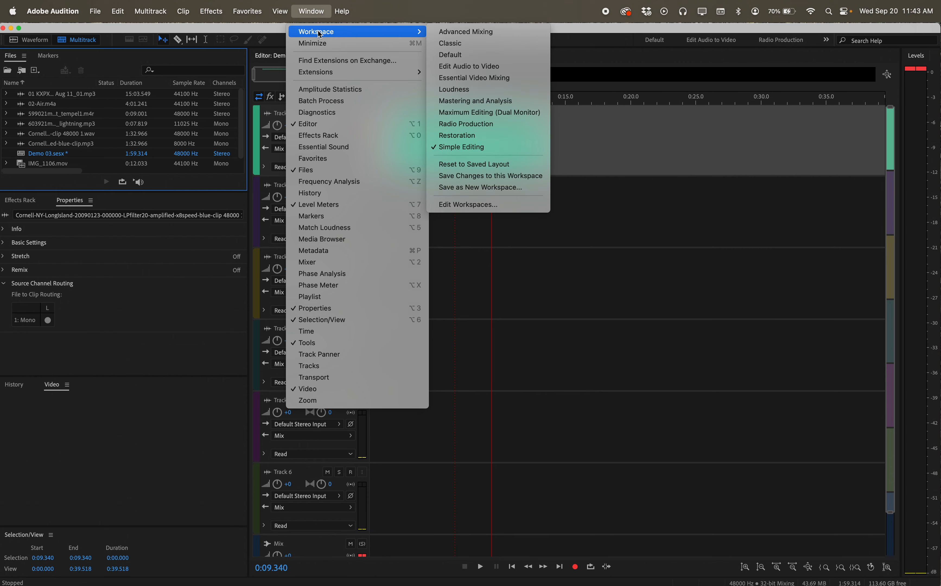
pyautogui.click(508, 51)
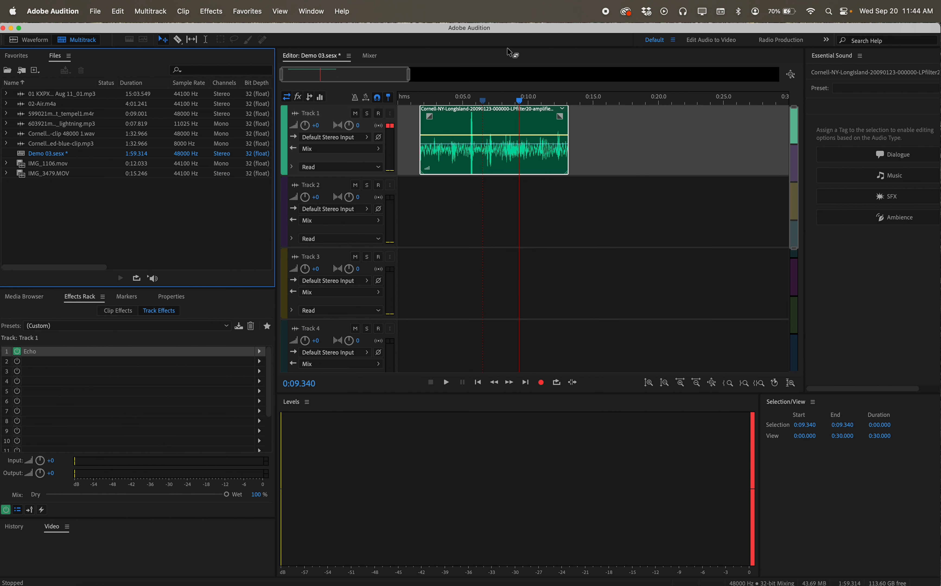